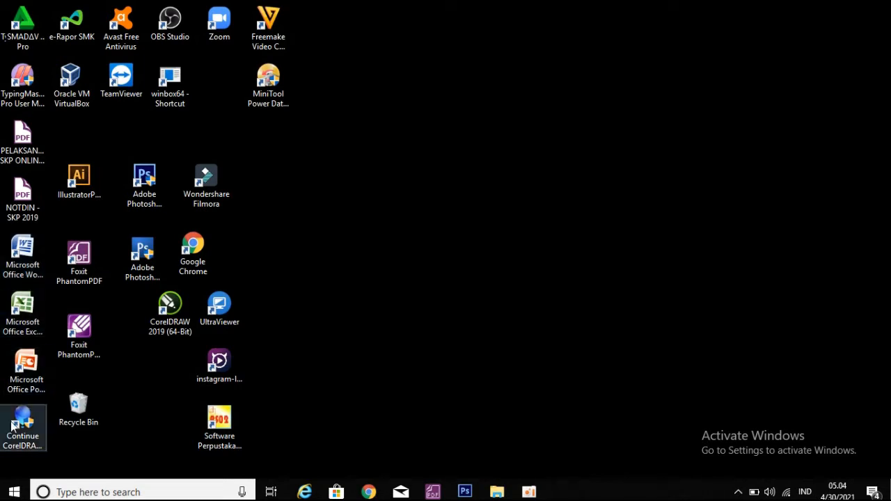
- Start Microsoft Office Word 2007 from the desktop
{"action": "left_click", "coordinate": [15, 492]}
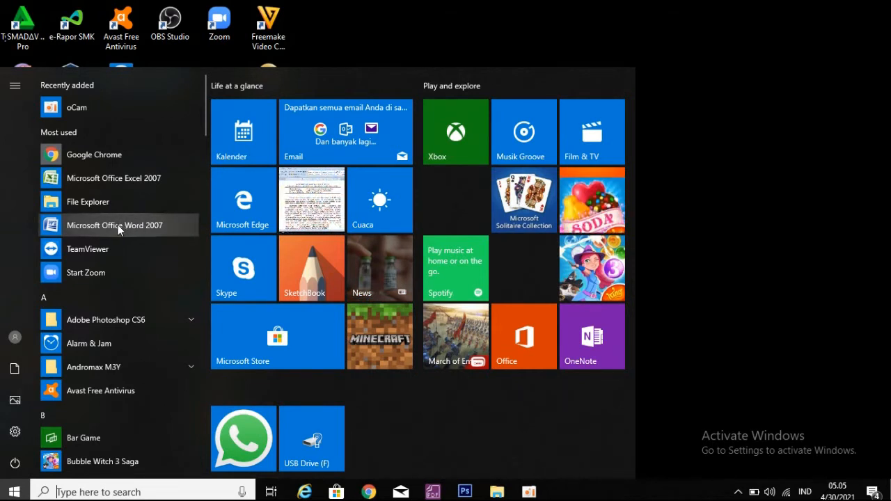
{"action": "left_click", "coordinate": [474, 8]}
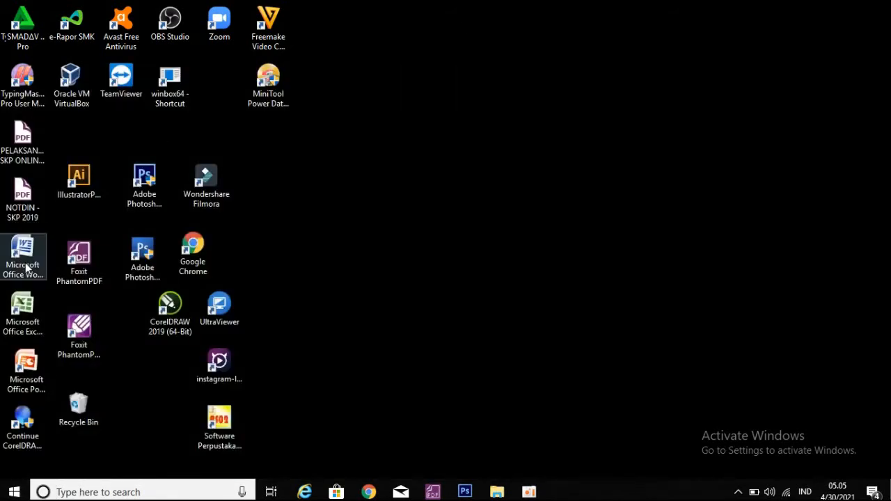
{"action": "double_click", "coordinate": [26, 268]}
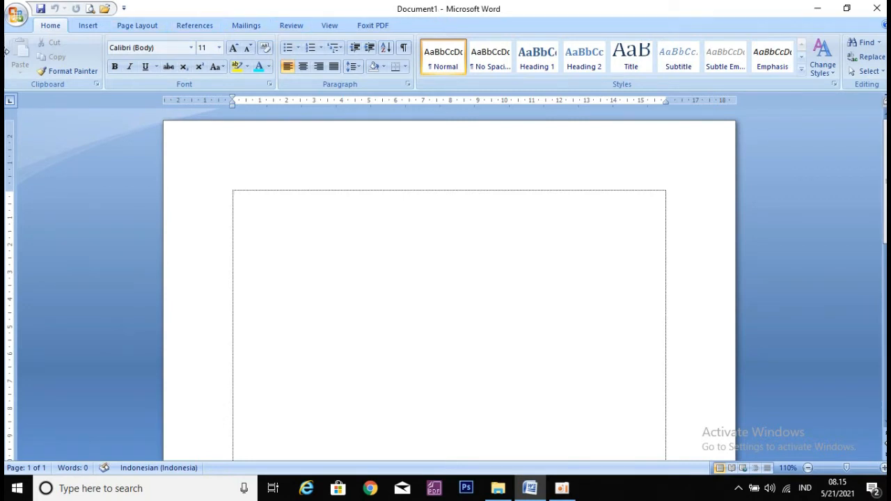
- Save the blank document as a Word Document named belajar1 in the Documents folder
{"action": "left_click", "coordinate": [40, 10]}
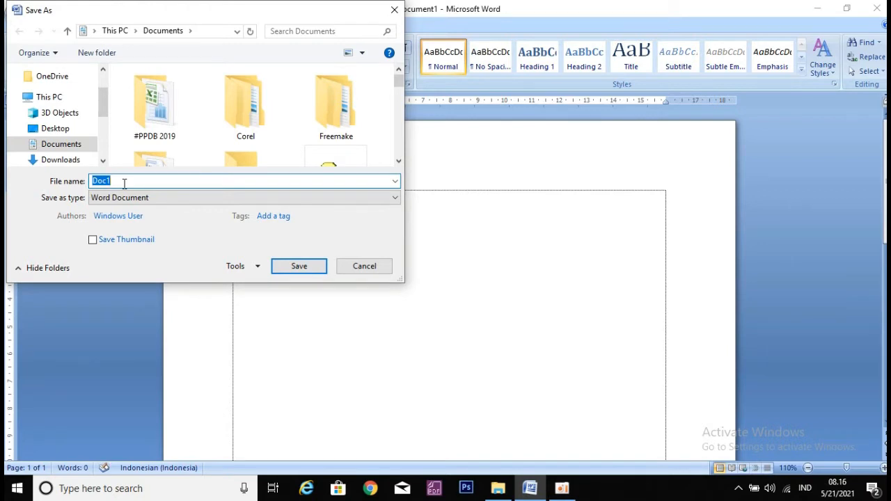
{"action": "type", "text": "belajar1"}
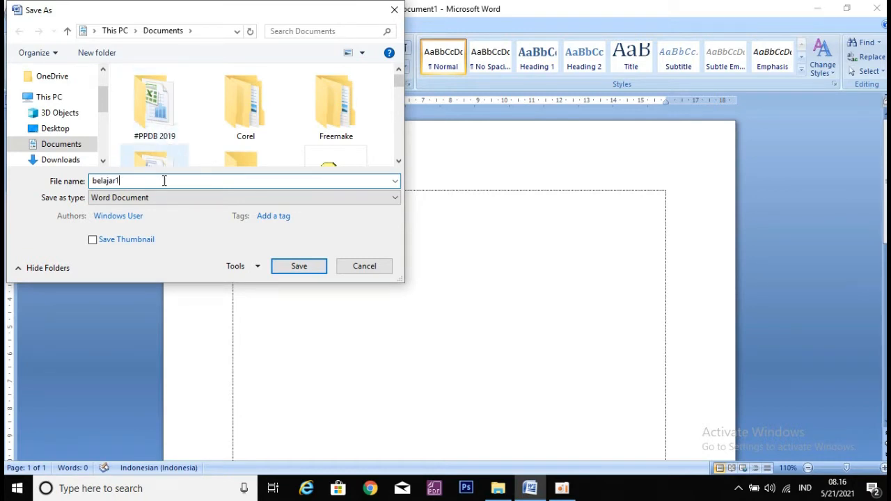
{"action": "left_click", "coordinate": [277, 268]}
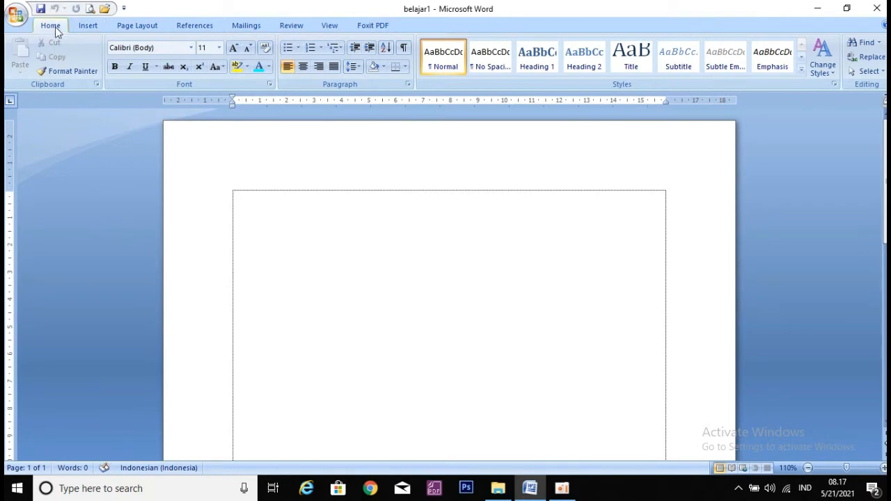
{"action": "left_click", "coordinate": [88, 26]}
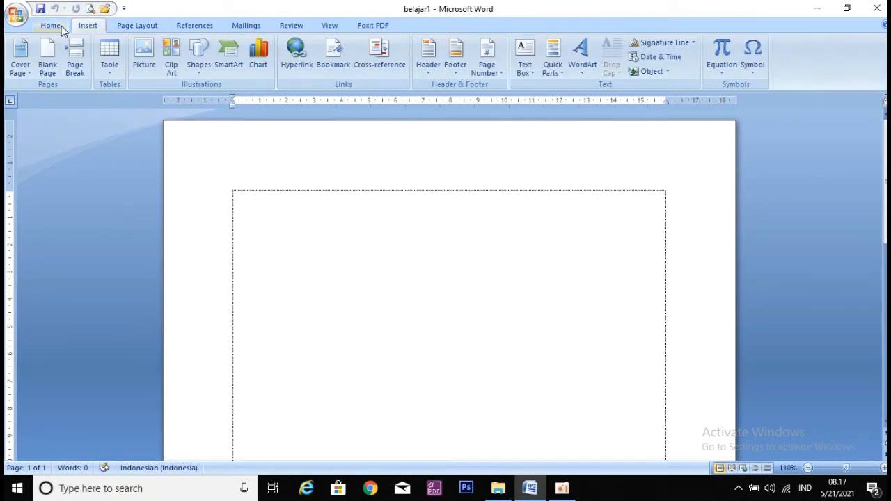
{"action": "left_click", "coordinate": [61, 26]}
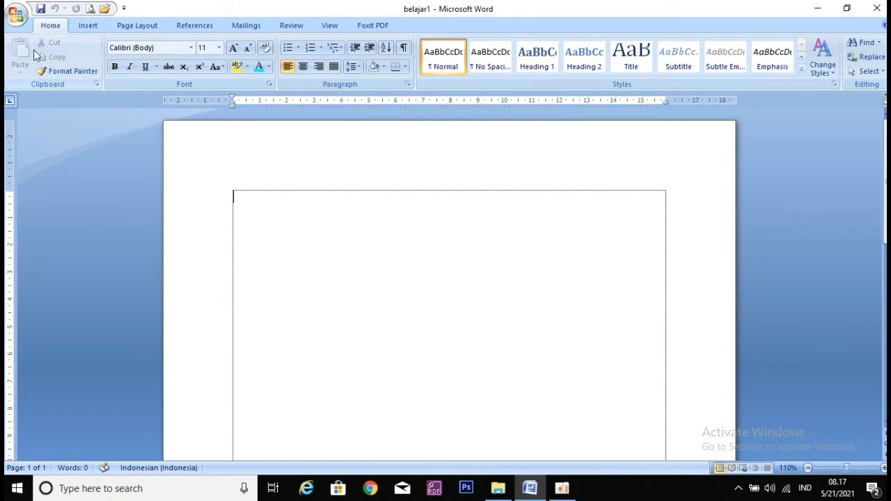
{"action": "left_click", "coordinate": [88, 26]}
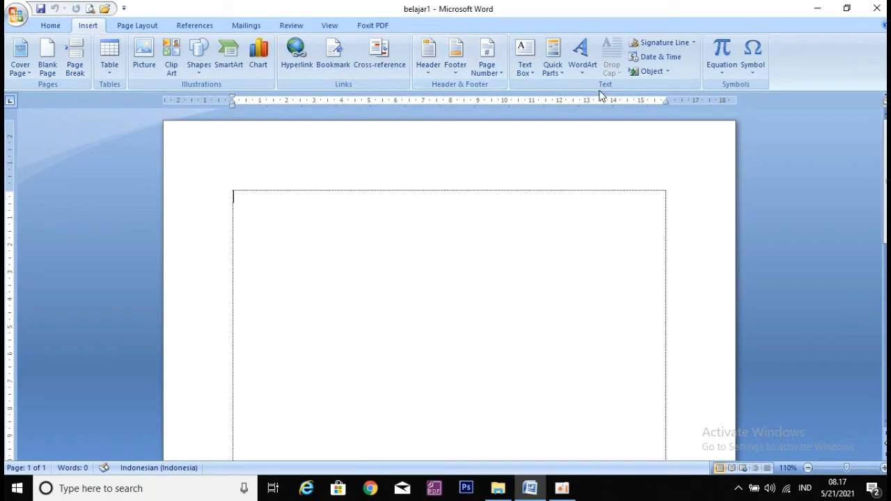
{"action": "left_click", "coordinate": [139, 26]}
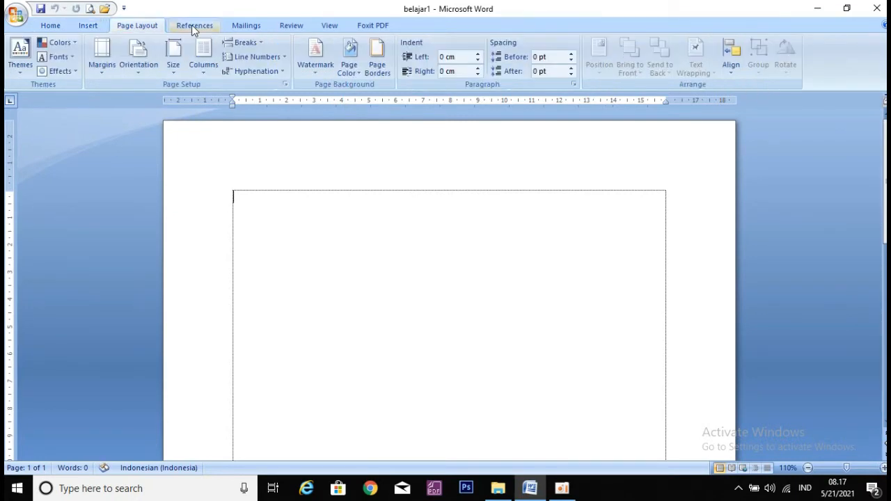
{"action": "left_click", "coordinate": [195, 28]}
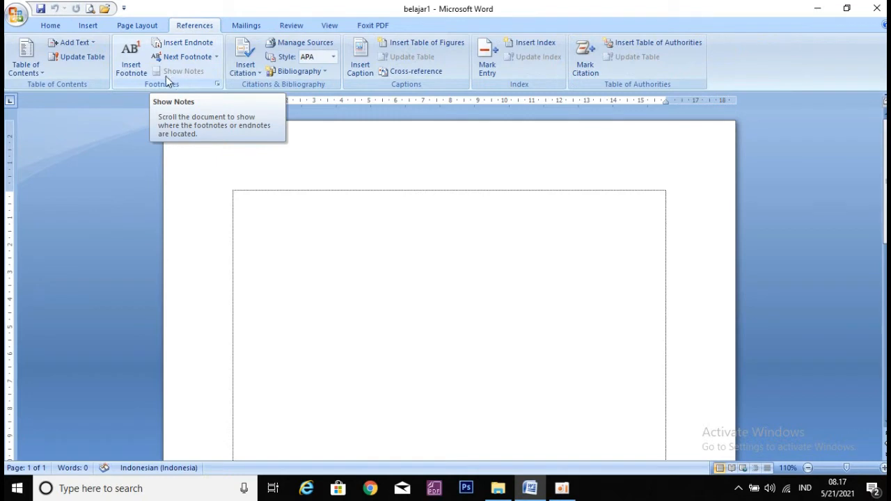
{"action": "left_click", "coordinate": [51, 26]}
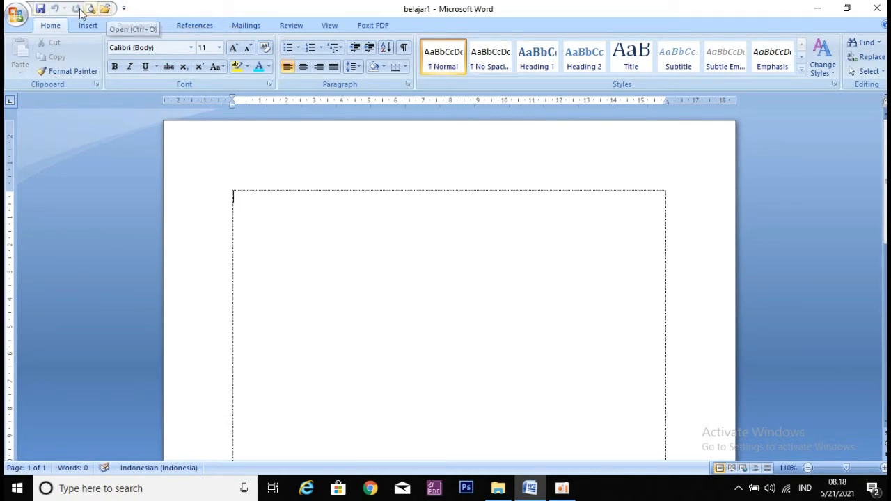
- Remove the Open command from the Quick Access Toolbar and add it back
{"action": "left_click", "coordinate": [124, 9]}
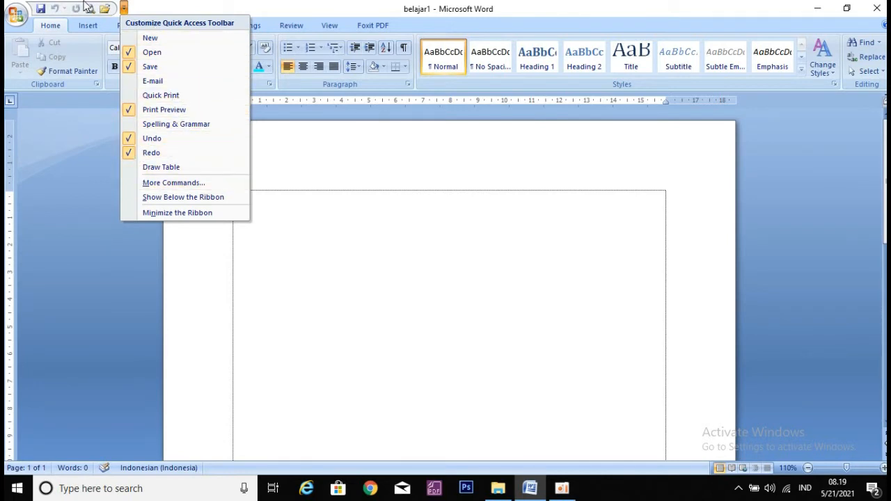
{"action": "left_click", "coordinate": [128, 53]}
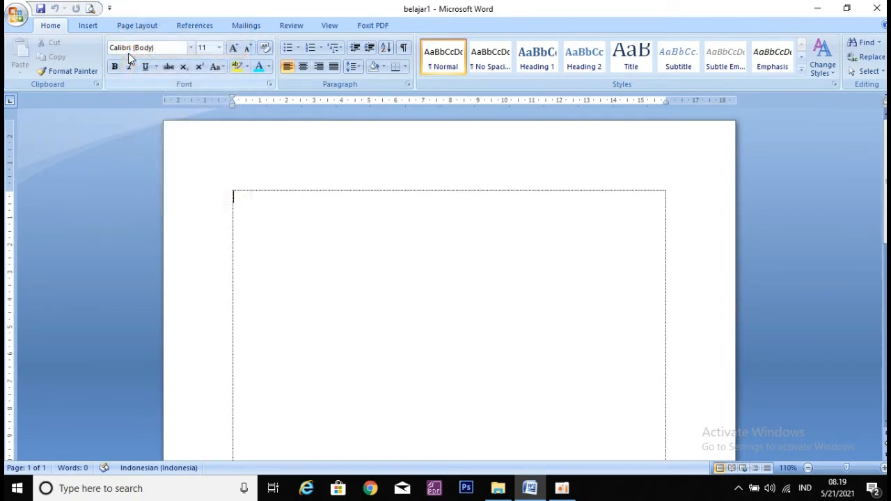
{"action": "left_click", "coordinate": [109, 10]}
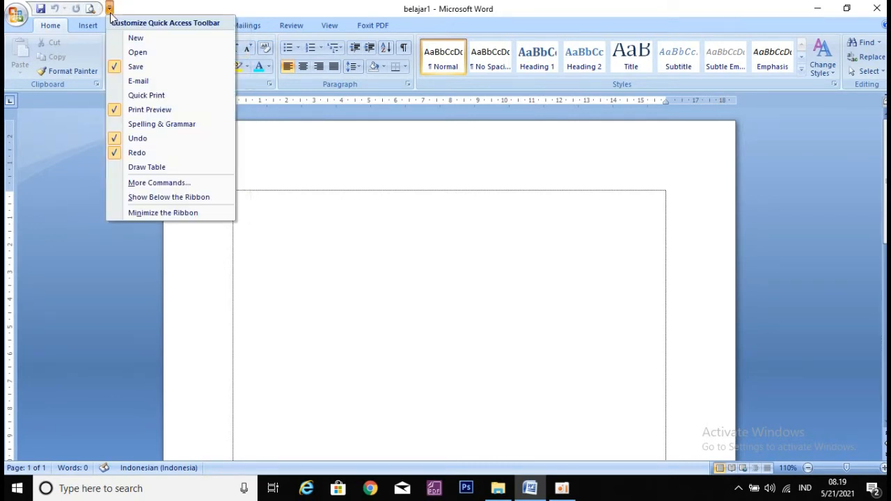
{"action": "left_click", "coordinate": [129, 54]}
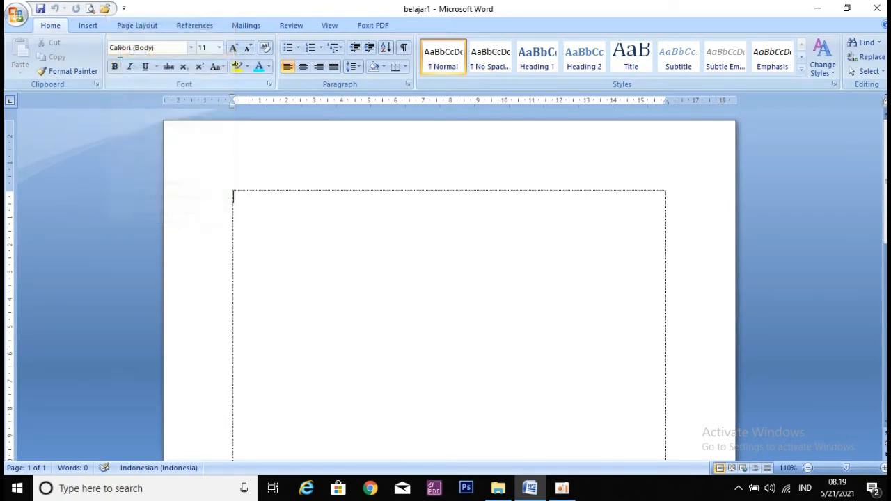
{"action": "left_click", "coordinate": [105, 8]}
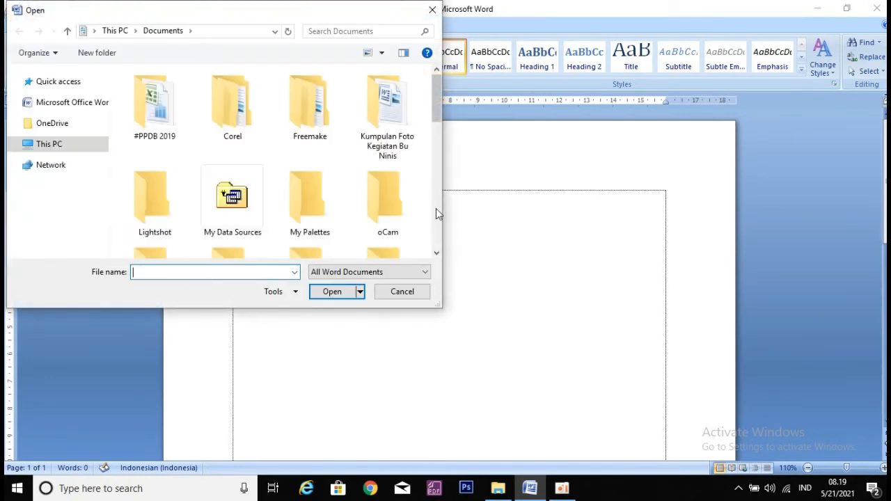
{"action": "left_click", "coordinate": [431, 12]}
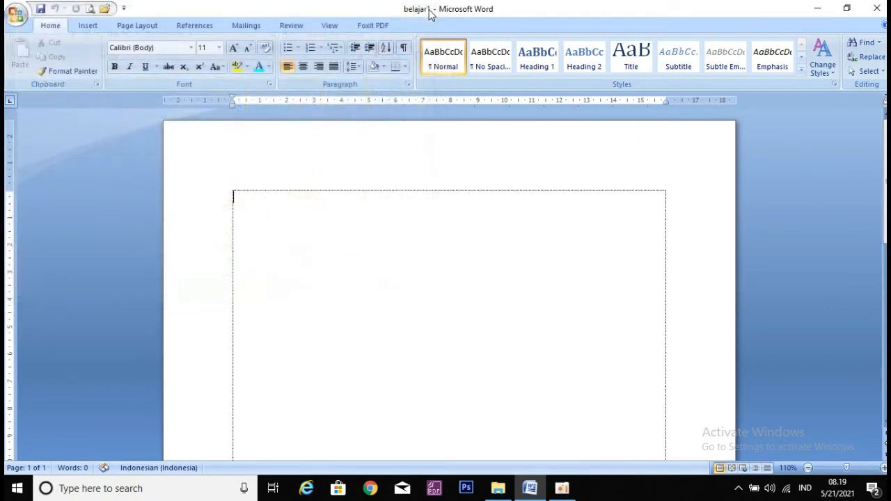
{"action": "left_click", "coordinate": [17, 14]}
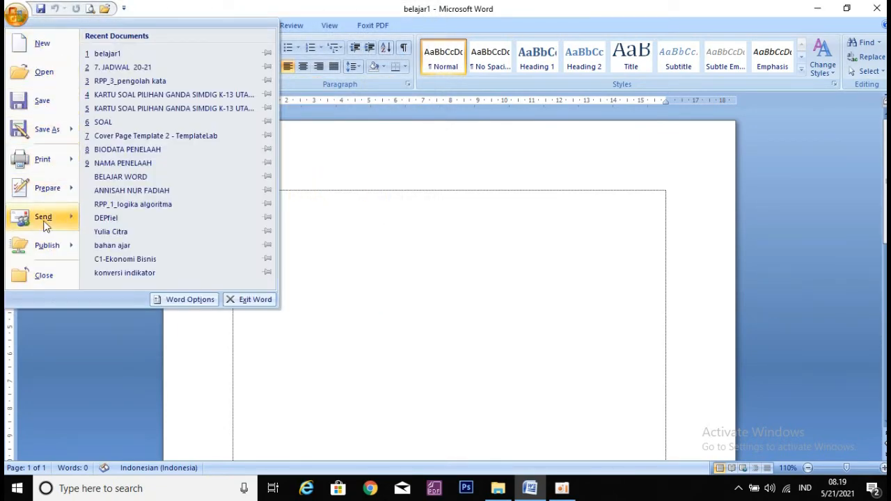
{"action": "left_click", "coordinate": [17, 11]}
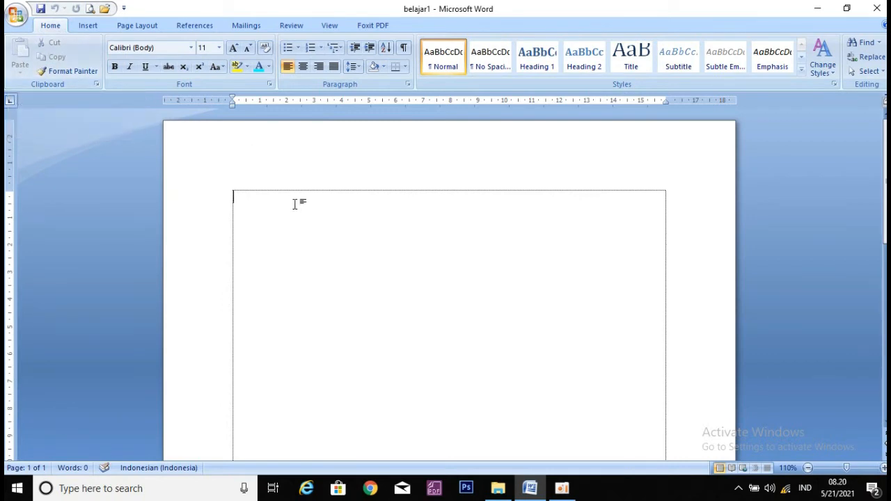
- Write the sentence "Kita coba gunakan teks ini untuk belajar." on the first line of the page
{"action": "type", "text": "kita coba gunakan teks ini untuk belajar"}
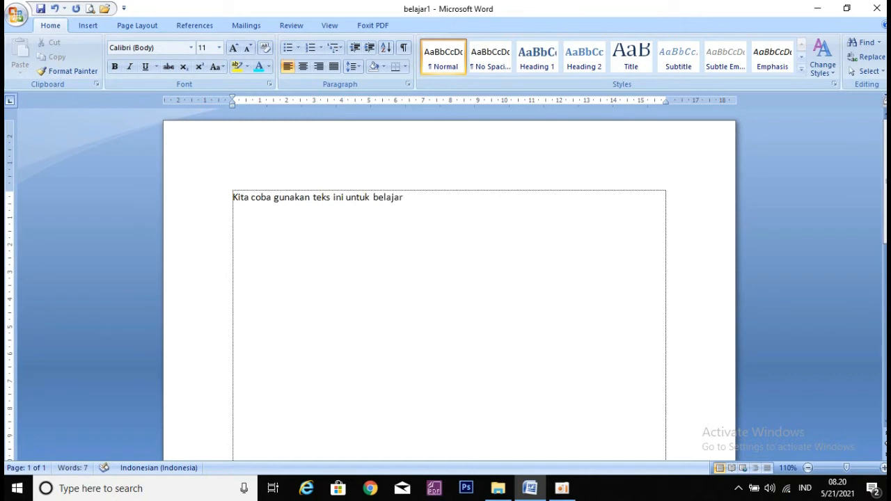
{"action": "type", "text": "."}
{"action": "left_click_drag", "start_coordinate": [265, 198], "coordinate": [370, 198]}
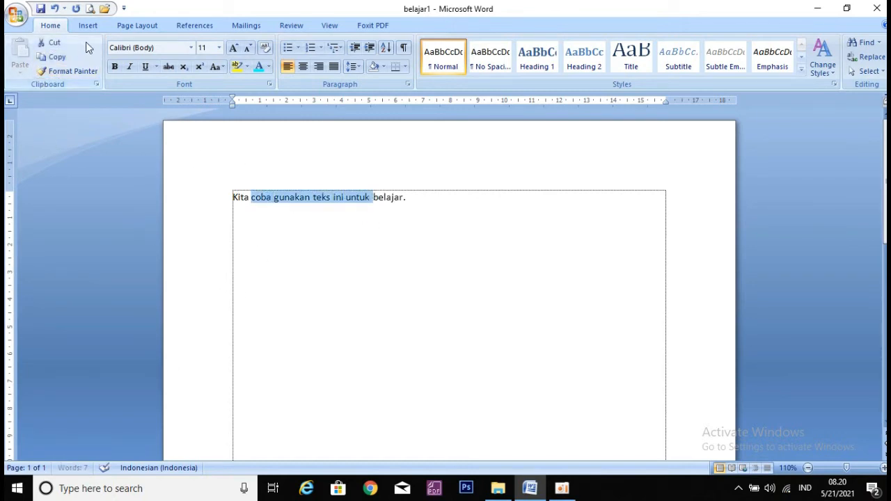
{"action": "left_click", "coordinate": [300, 197]}
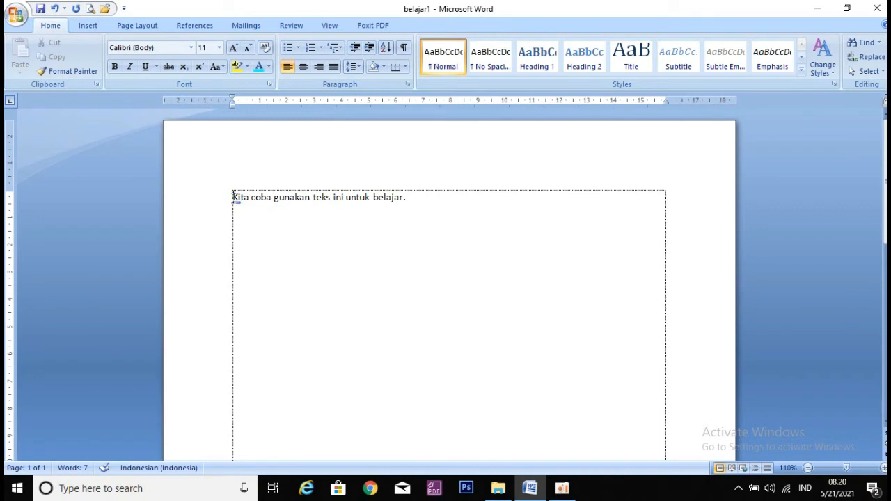
- Cut the whole sentence and paste it twice, once in its original place and once below it after some blank space
{"action": "left_click_drag", "start_coordinate": [234, 197], "coordinate": [416, 197]}
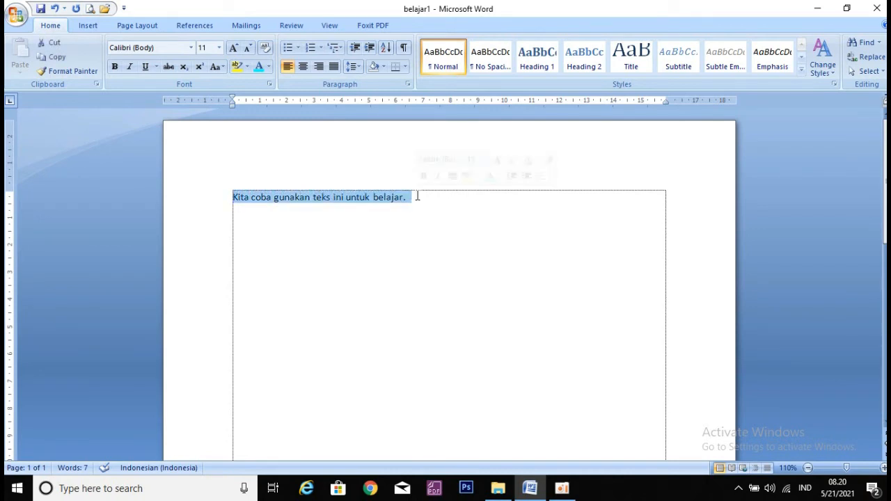
{"action": "left_click", "coordinate": [56, 59]}
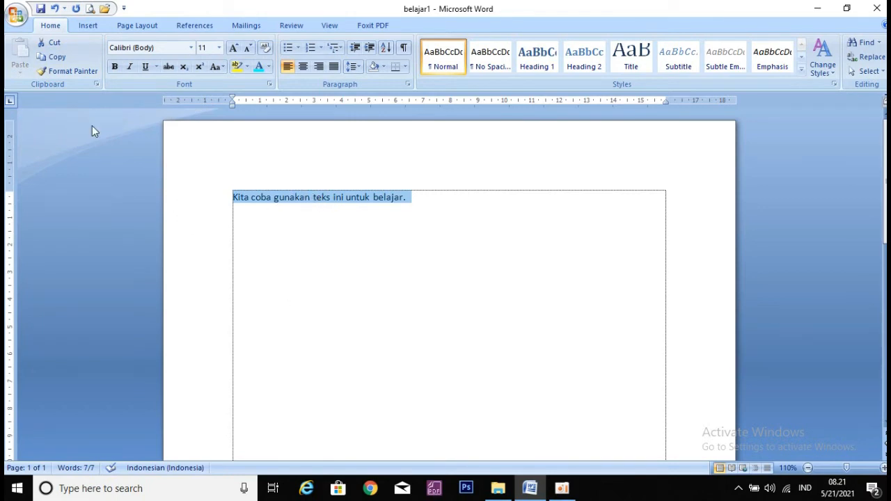
{"action": "left_click", "coordinate": [55, 41]}
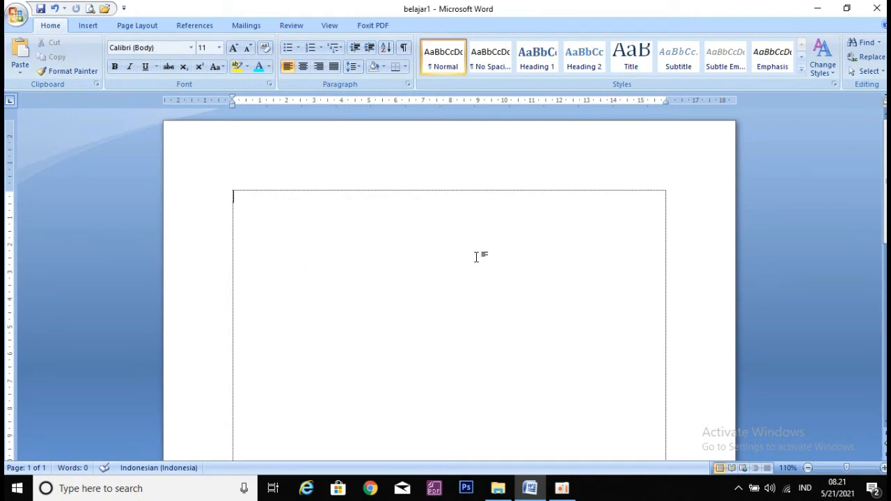
{"action": "left_click", "coordinate": [19, 62]}
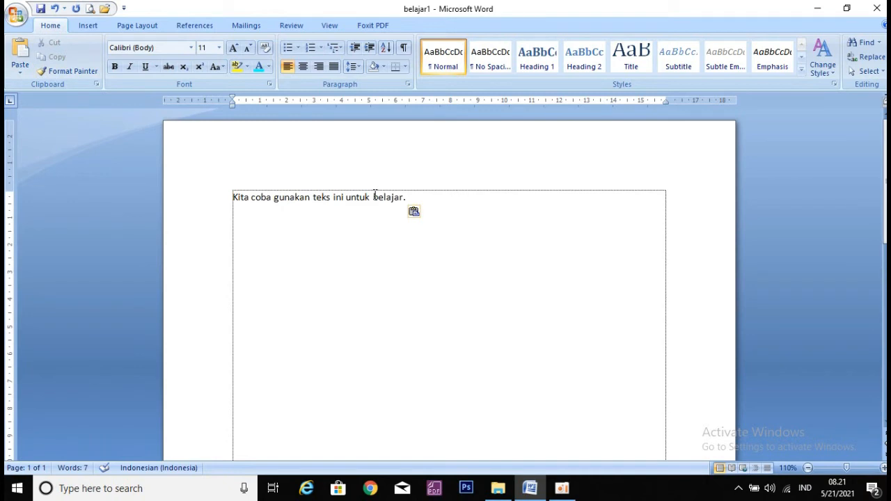
{"action": "key", "text": "Return"}
{"action": "left_click", "coordinate": [18, 55]}
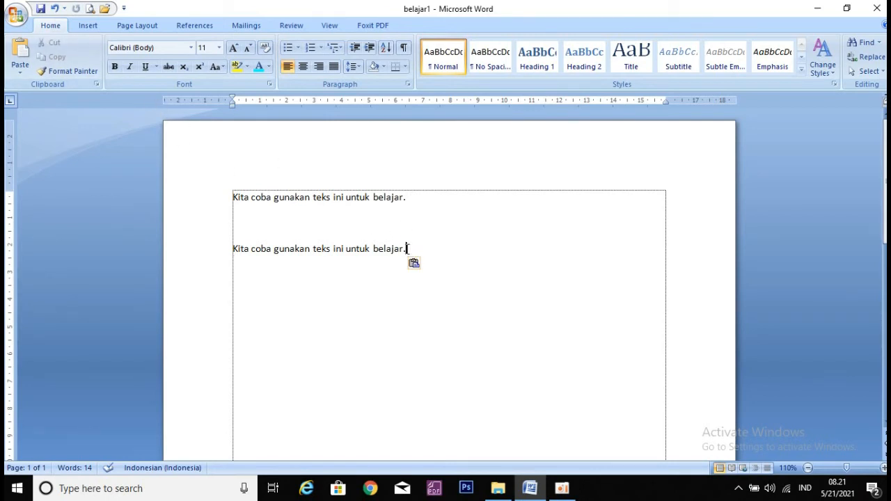
- Copy "teks ini untuk belajar." from the second sentence and paste it six times in a row on the line below
{"action": "left_click_drag", "start_coordinate": [409, 248], "coordinate": [328, 255]}
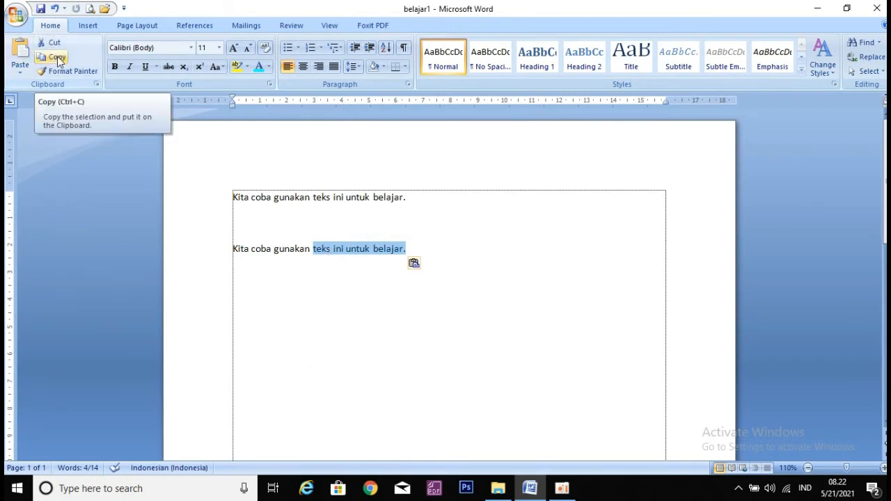
{"action": "left_click", "coordinate": [59, 60]}
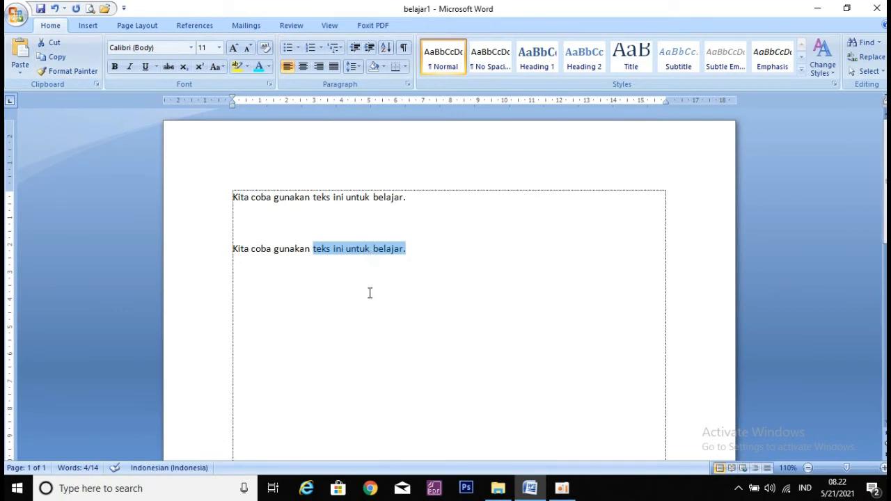
{"action": "left_click", "coordinate": [439, 255]}
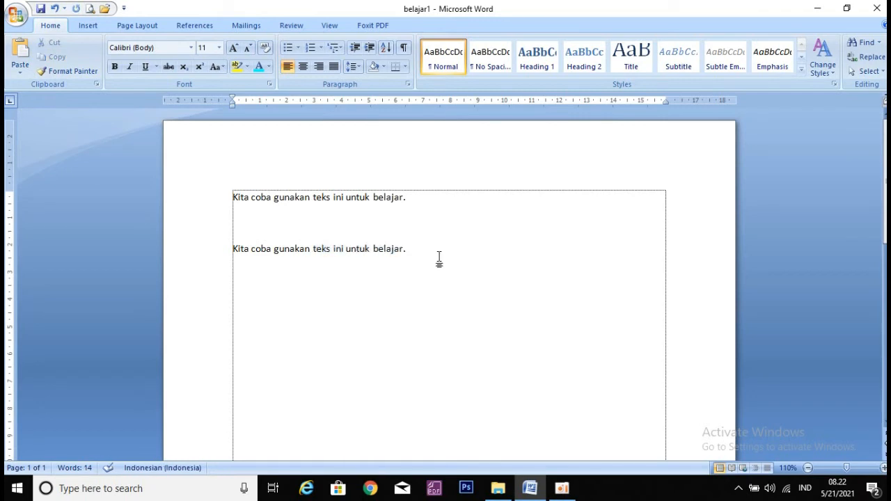
{"action": "left_click", "coordinate": [25, 67]}
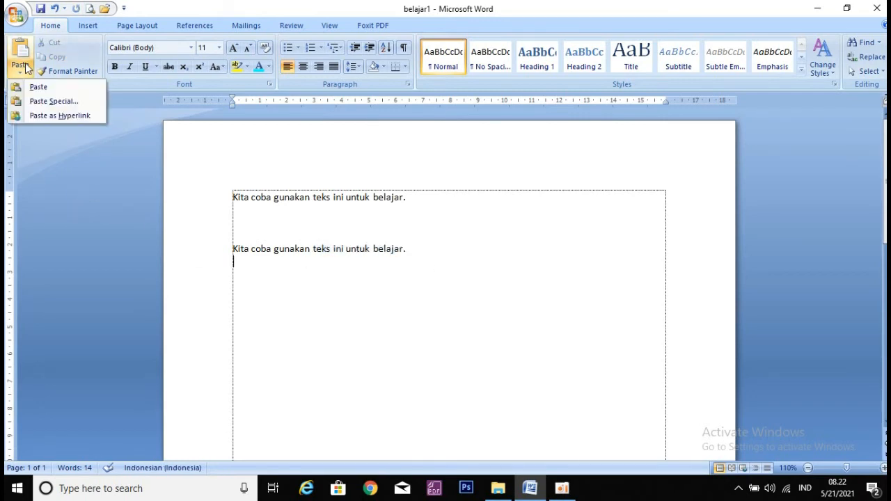
{"action": "left_click", "coordinate": [20, 53]}
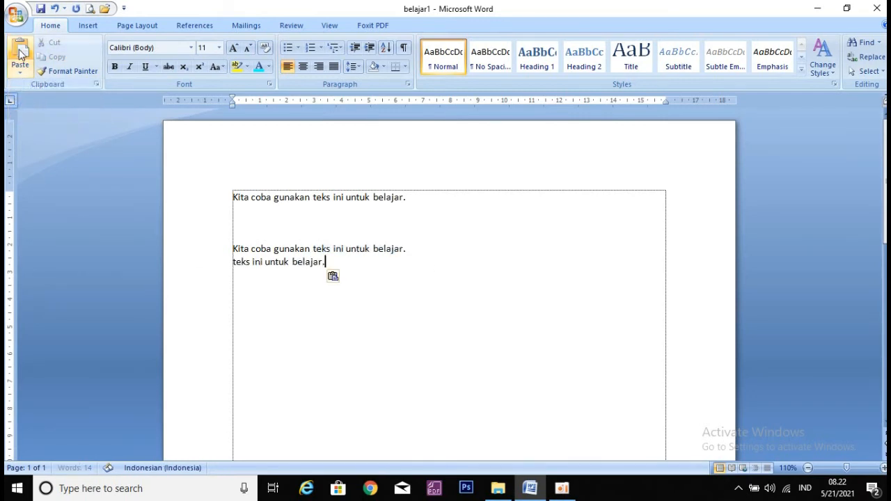
{"action": "left_click", "coordinate": [21, 52]}
{"action": "left_click", "coordinate": [20, 53]}
{"action": "left_click", "coordinate": [20, 53]}
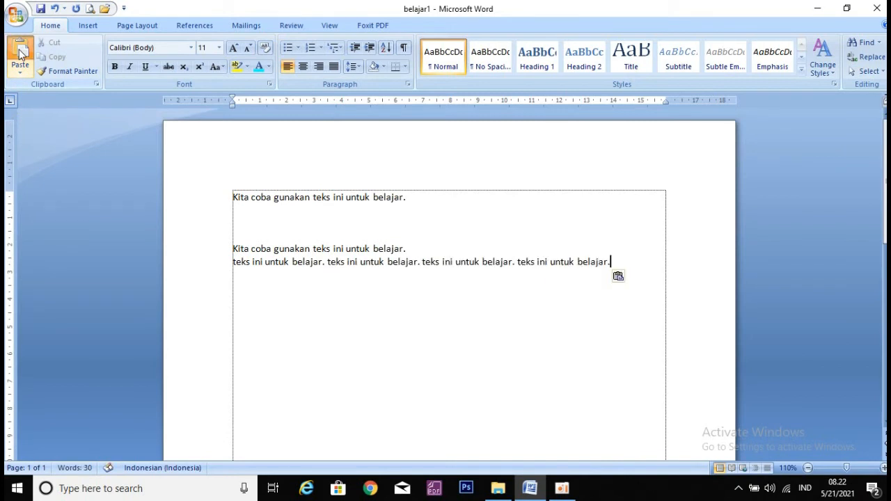
{"action": "left_click", "coordinate": [20, 53]}
{"action": "left_click", "coordinate": [21, 53]}
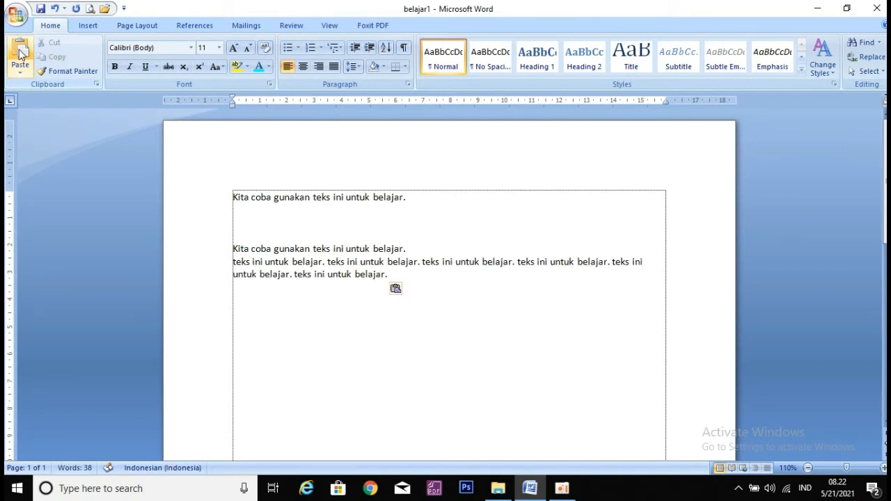
- Paste "teks ini untuk belajar." again at the end of the last paragraph
{"action": "left_click", "coordinate": [20, 53]}
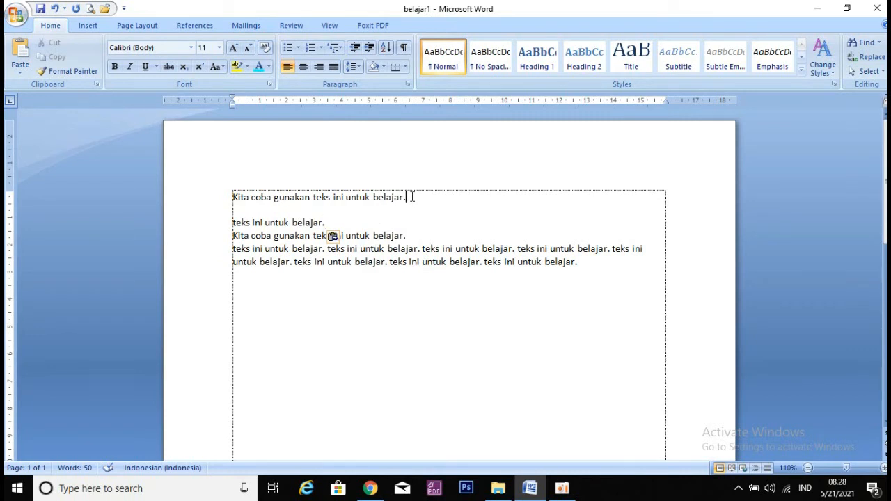
- Format the first sentence as bold Algerian text at size 14
{"action": "left_click_drag", "start_coordinate": [412, 197], "coordinate": [222, 174]}
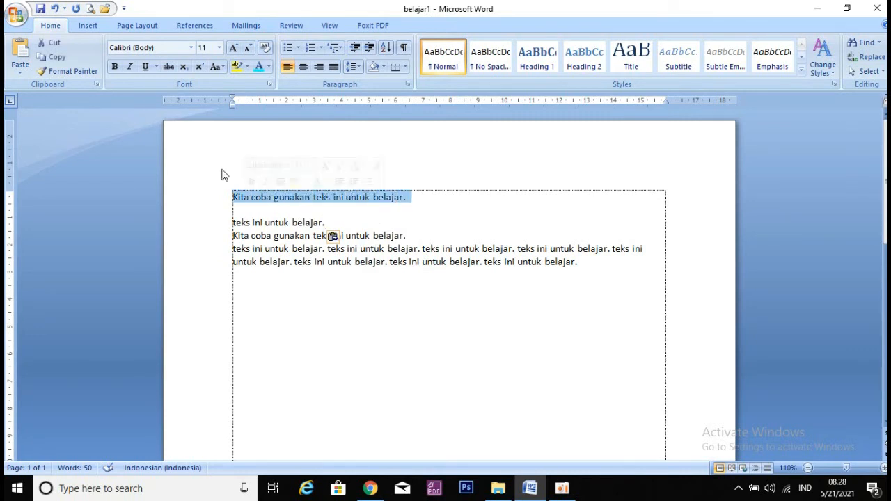
{"action": "left_click", "coordinate": [116, 67]}
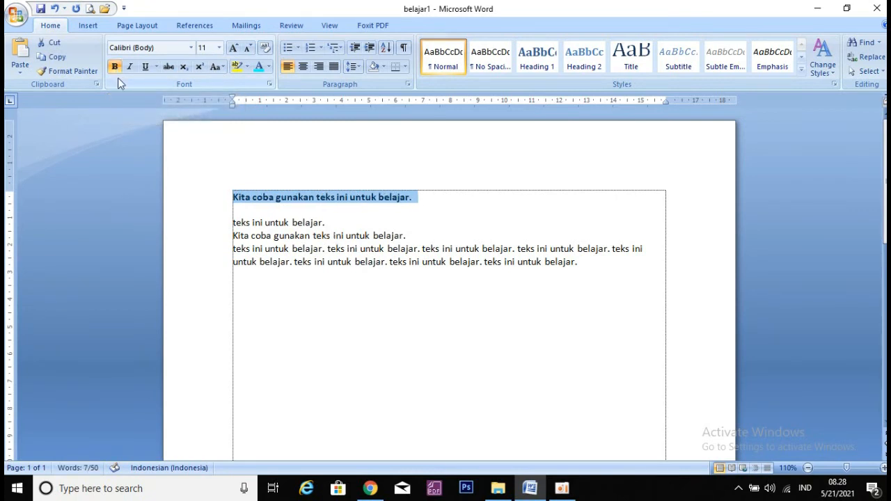
{"action": "left_click", "coordinate": [191, 47]}
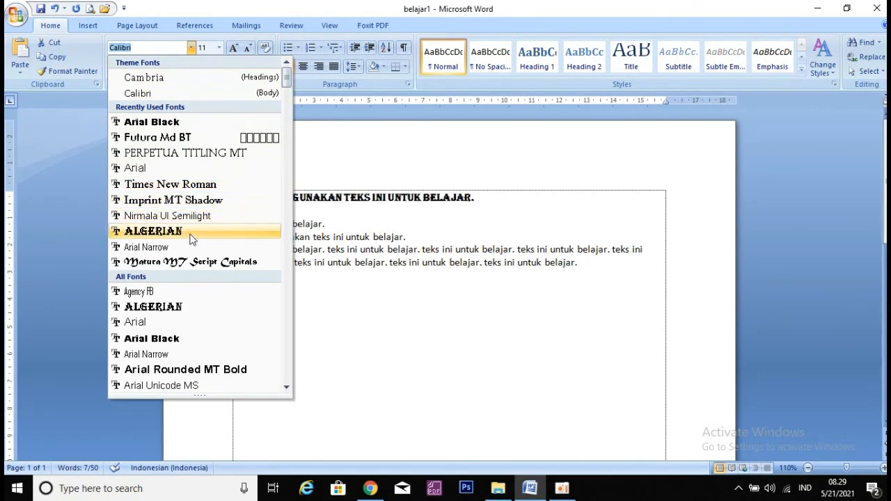
{"action": "left_click", "coordinate": [188, 234]}
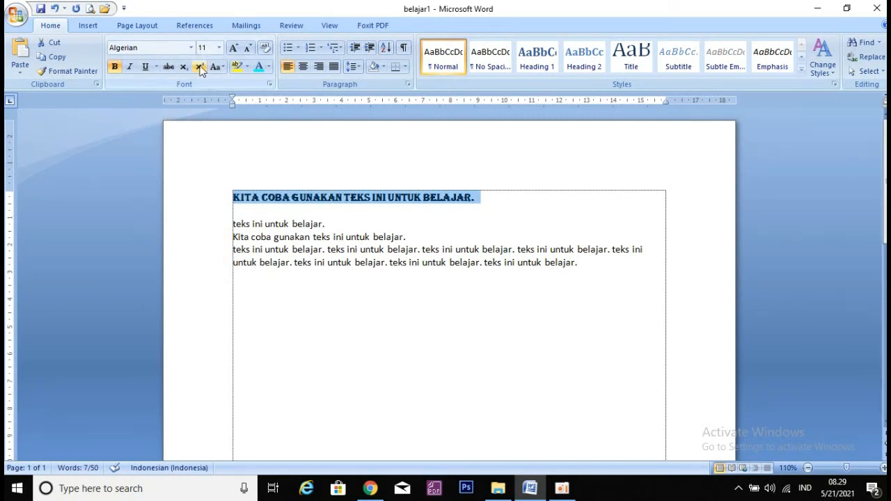
{"action": "left_click", "coordinate": [234, 48]}
{"action": "left_click", "coordinate": [234, 49]}
{"action": "left_click", "coordinate": [343, 323]}
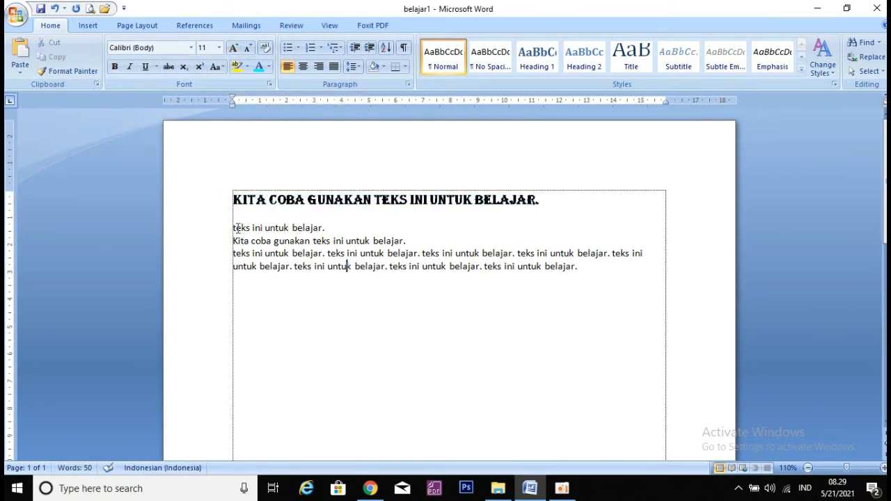
{"action": "left_click_drag", "start_coordinate": [233, 228], "coordinate": [311, 243]}
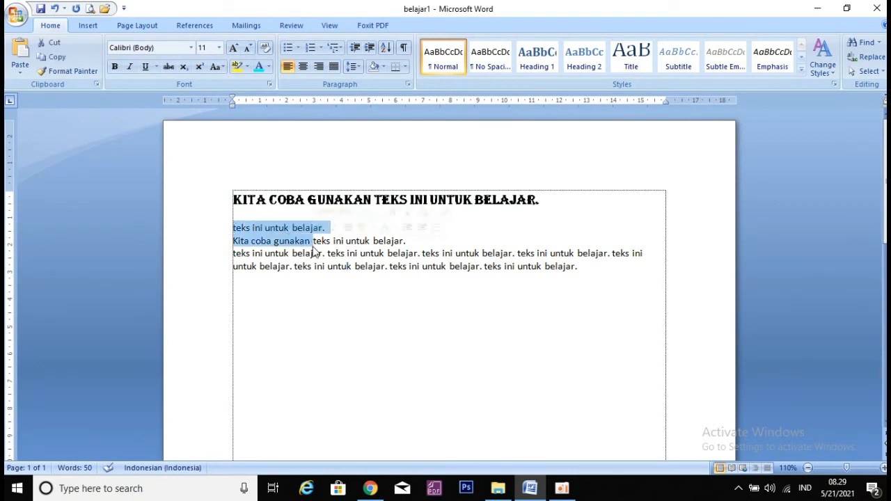
{"action": "left_click", "coordinate": [303, 207]}
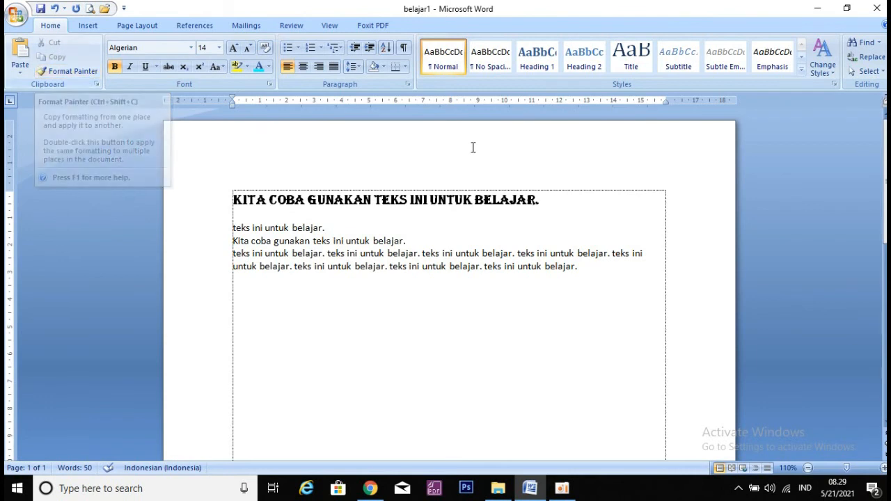
{"action": "left_click", "coordinate": [543, 202]}
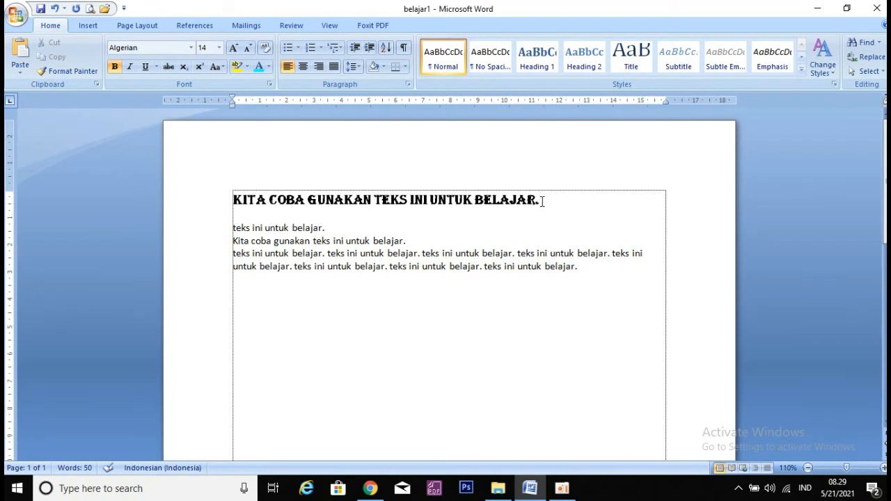
{"action": "left_click_drag", "start_coordinate": [542, 201], "coordinate": [253, 195]}
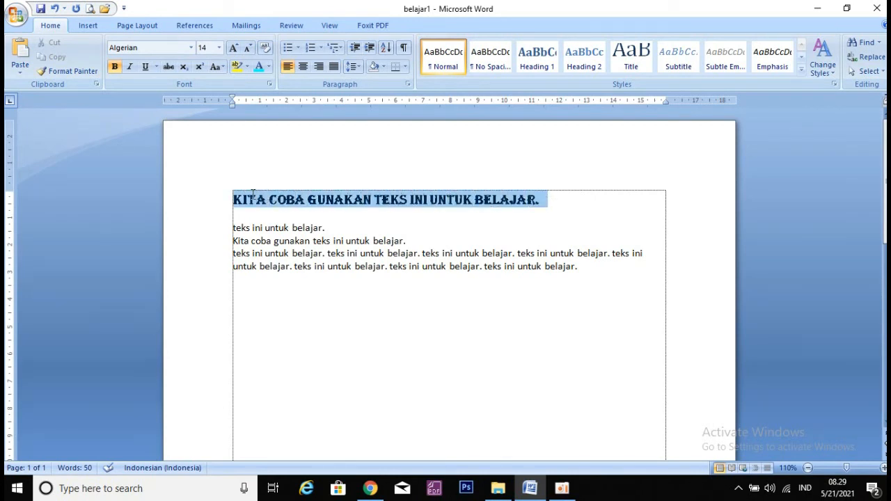
{"action": "left_click", "coordinate": [551, 202]}
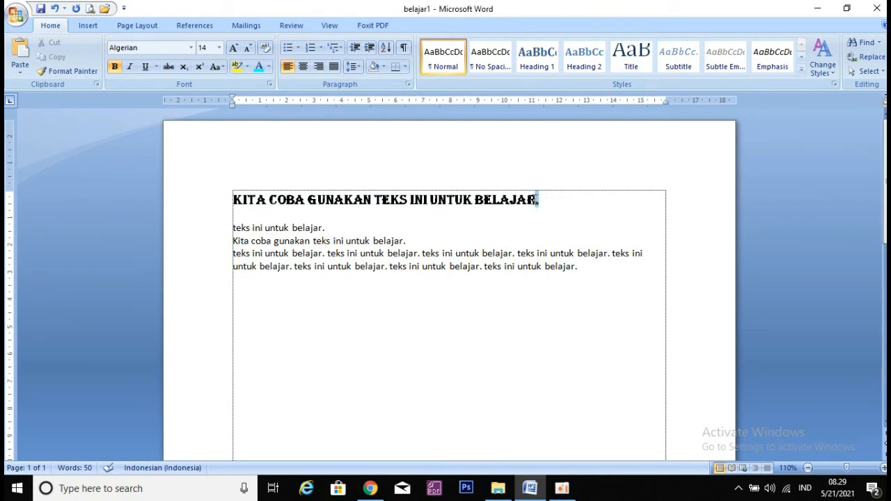
{"action": "left_click_drag", "start_coordinate": [541, 201], "coordinate": [224, 201]}
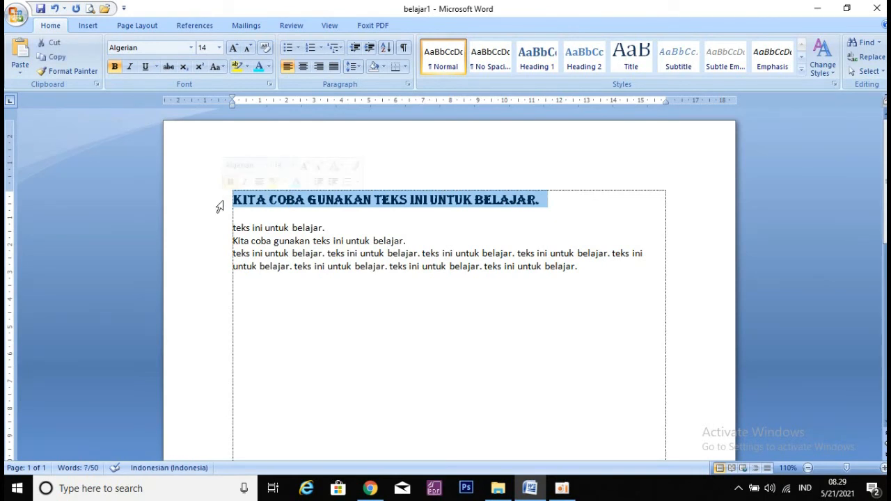
{"action": "left_click", "coordinate": [213, 253]}
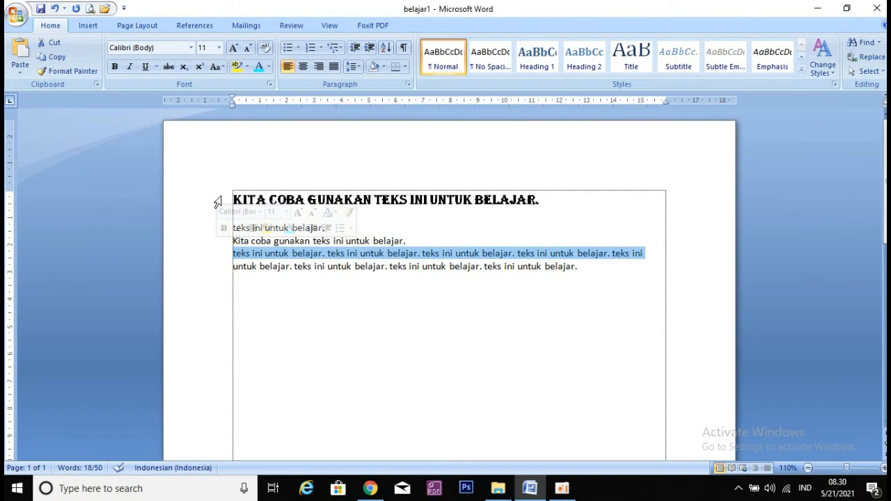
- Copy the first line's formatting with Format Painter onto the second "Kita coba gunakan teks ini untuk belajar" sentence
{"action": "left_click", "coordinate": [218, 202]}
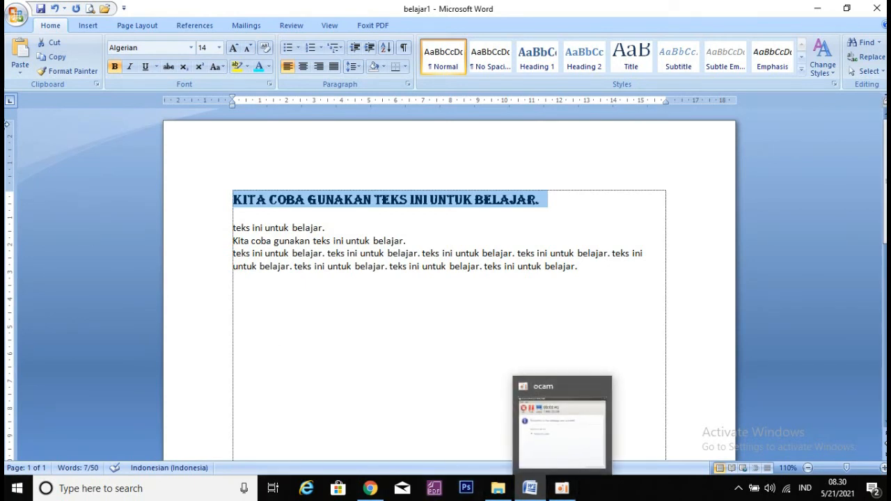
{"action": "left_click", "coordinate": [68, 73]}
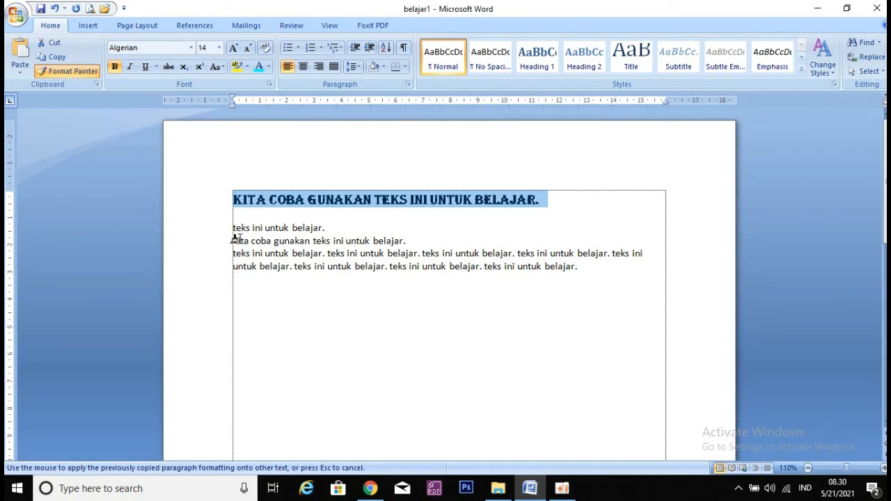
{"action": "left_click_drag", "start_coordinate": [235, 240], "coordinate": [401, 241]}
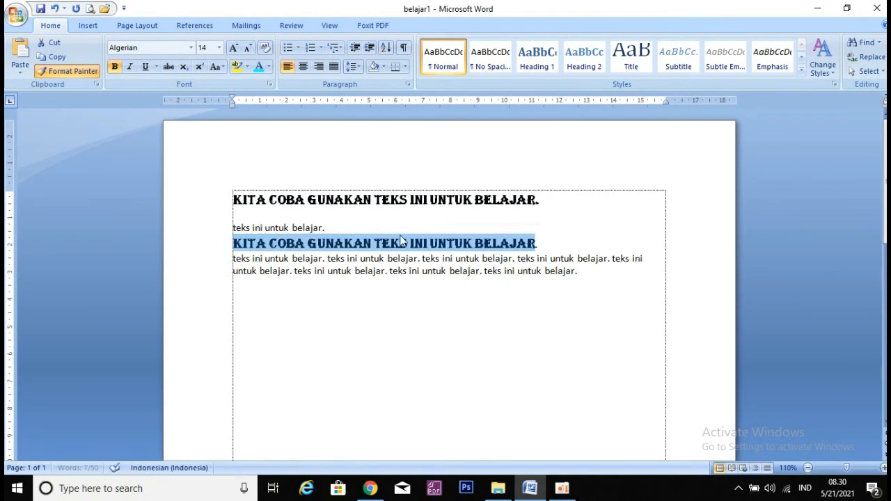